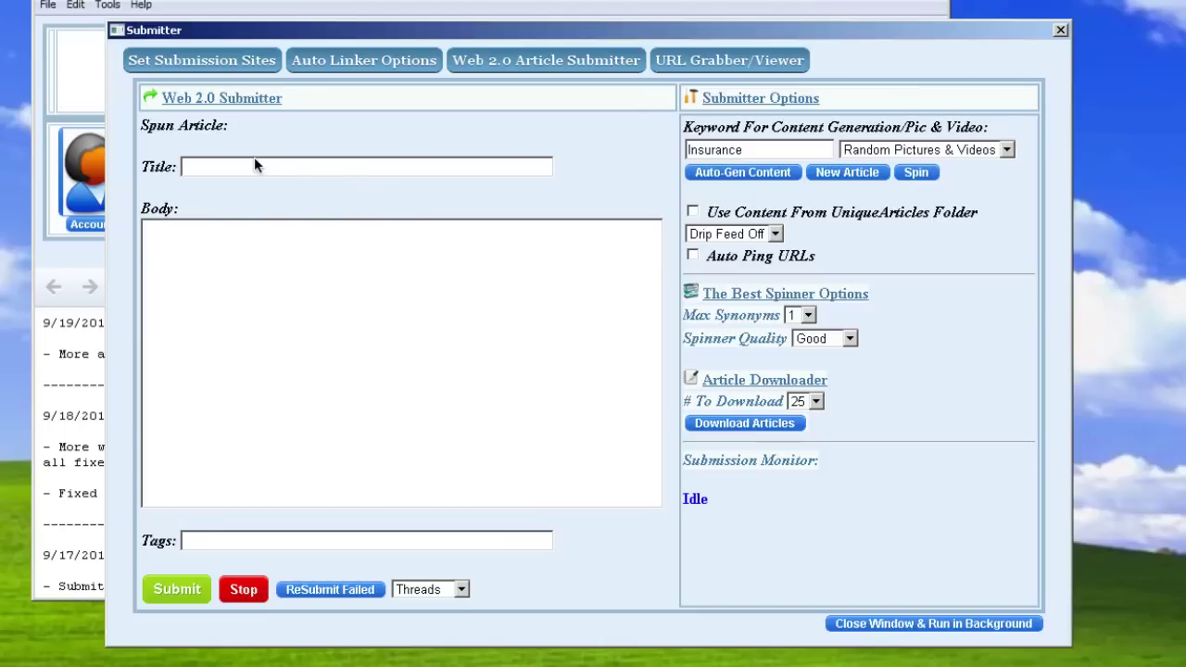
{"action": "left_click", "coordinate": [255, 164]}
{"action": "left_click", "coordinate": [312, 450]}
{"action": "left_click", "coordinate": [298, 537]}
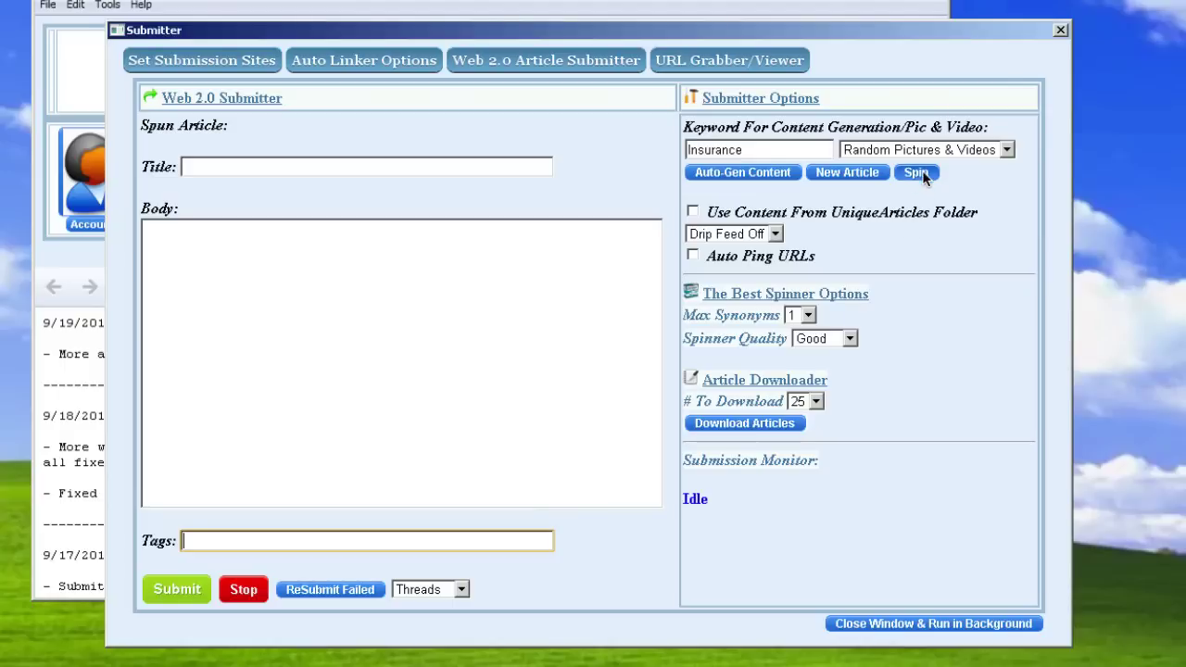
- Set The Best Spinner's maximum synonyms to 3 and its spinner quality to Better
{"action": "left_click", "coordinate": [807, 316]}
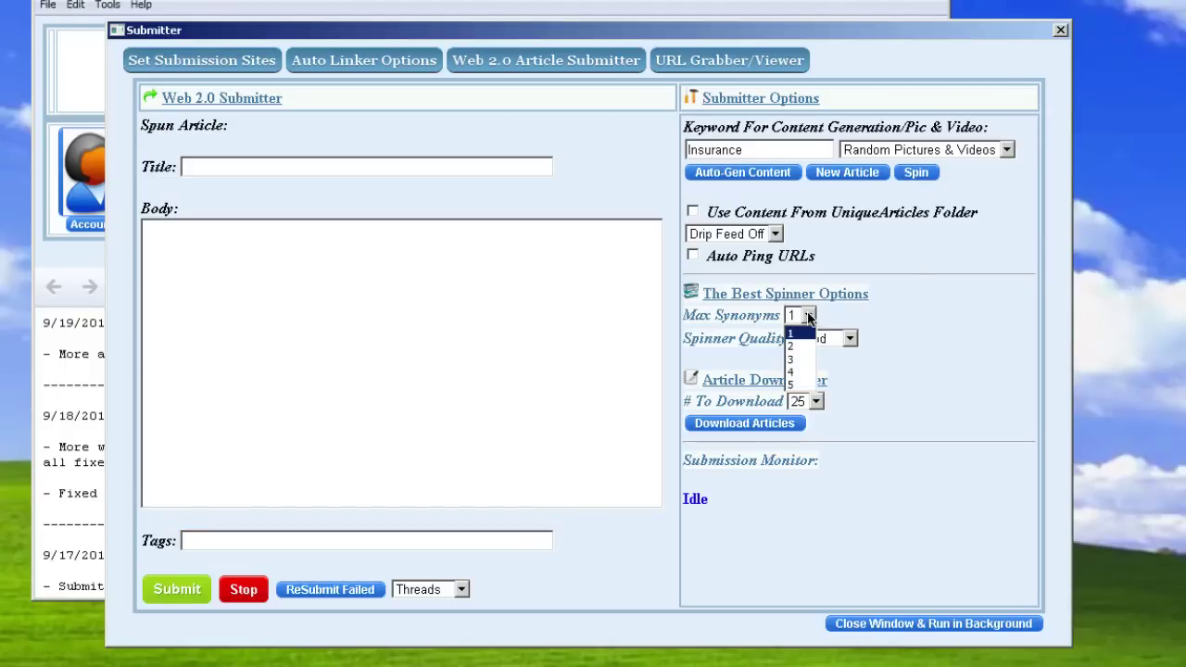
{"action": "left_click", "coordinate": [807, 316]}
{"action": "left_click", "coordinate": [808, 316]}
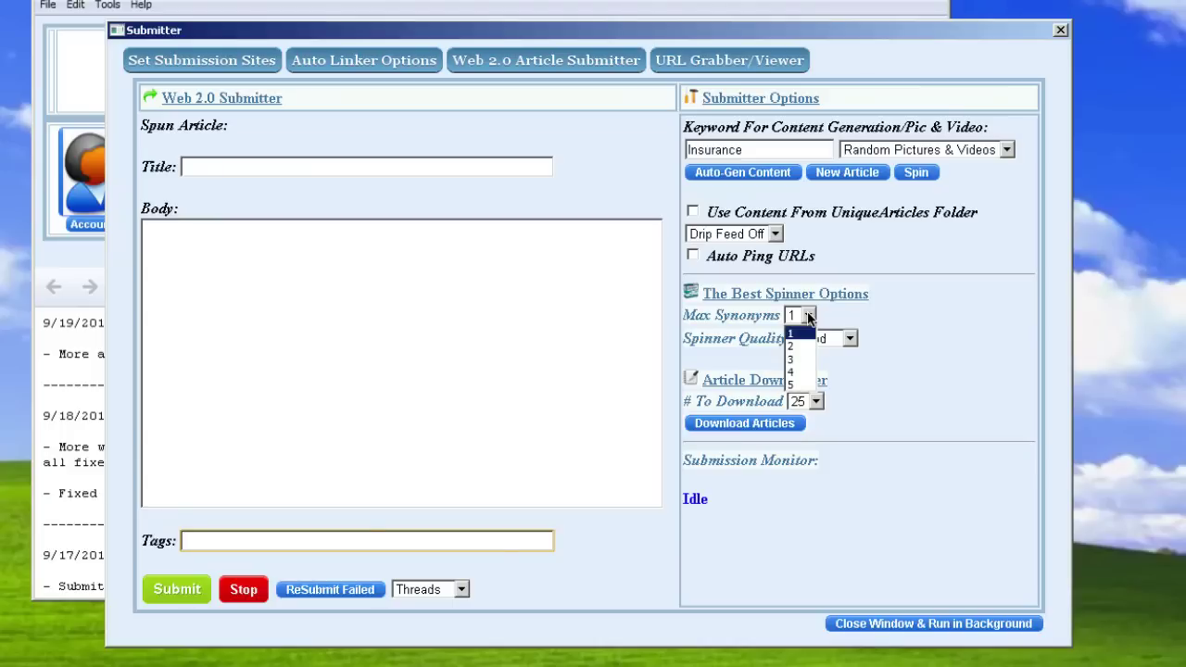
{"action": "left_click", "coordinate": [801, 358]}
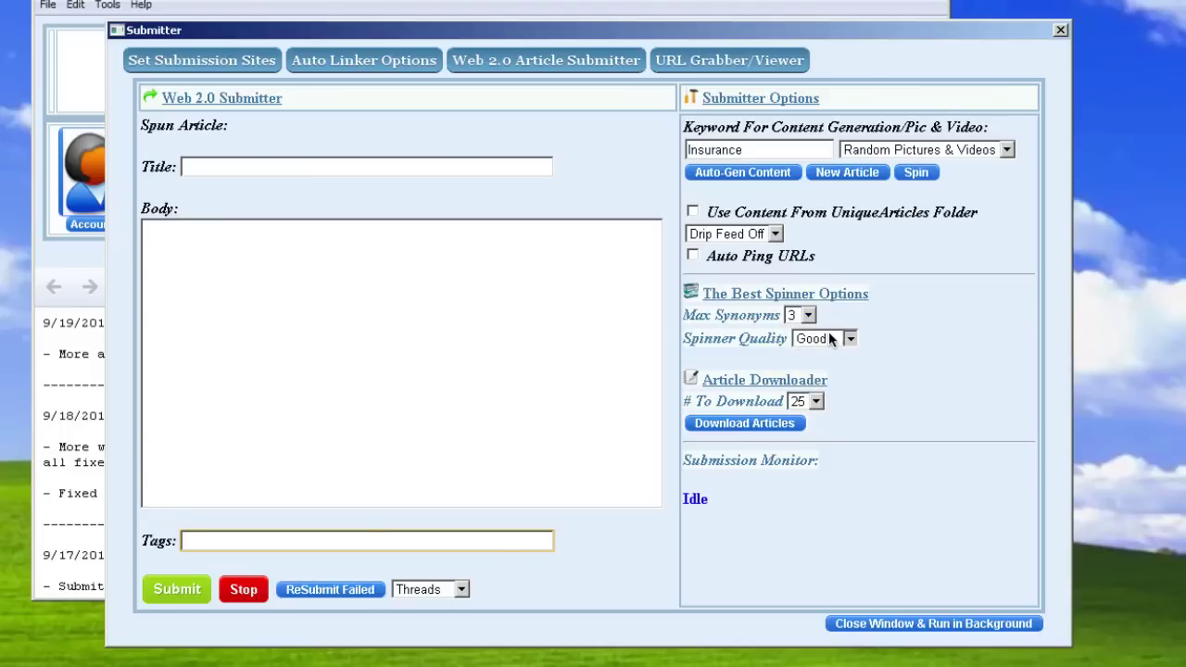
{"action": "left_click", "coordinate": [831, 340]}
{"action": "left_click", "coordinate": [843, 369]}
- Enable using content from the UniqueArticles folder and look through the picture and video choices
{"action": "left_click", "coordinate": [694, 212]}
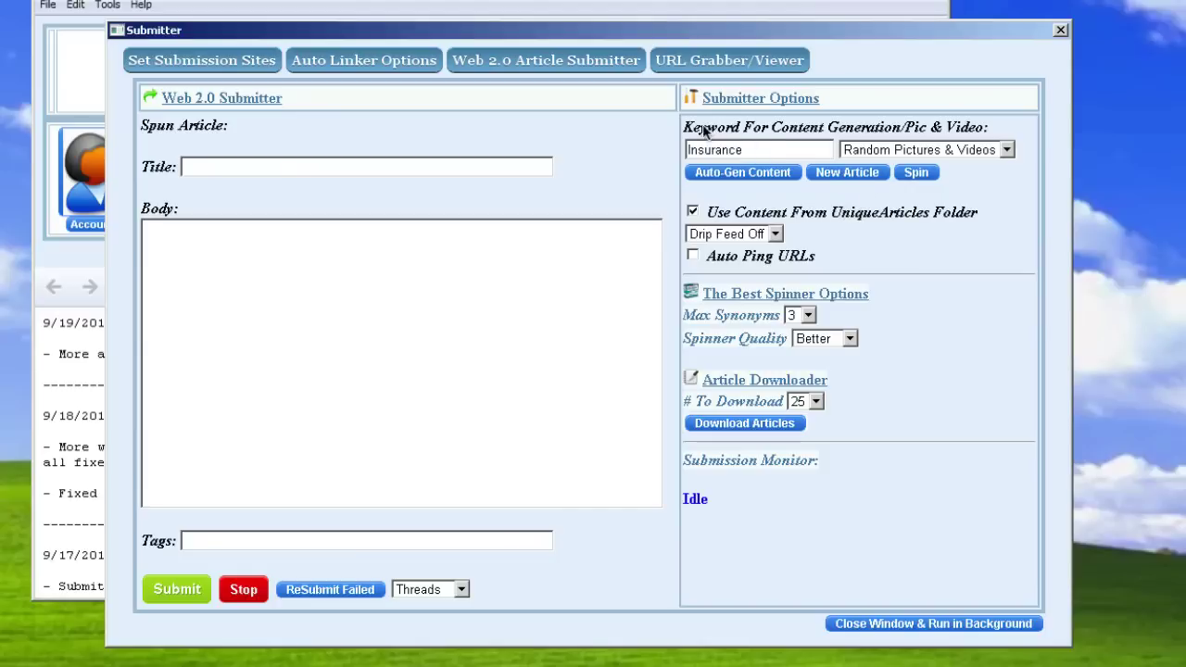
{"action": "left_click_drag", "start_coordinate": [688, 133], "coordinate": [959, 130]}
{"action": "left_click", "coordinate": [998, 130]}
{"action": "left_click", "coordinate": [982, 150]}
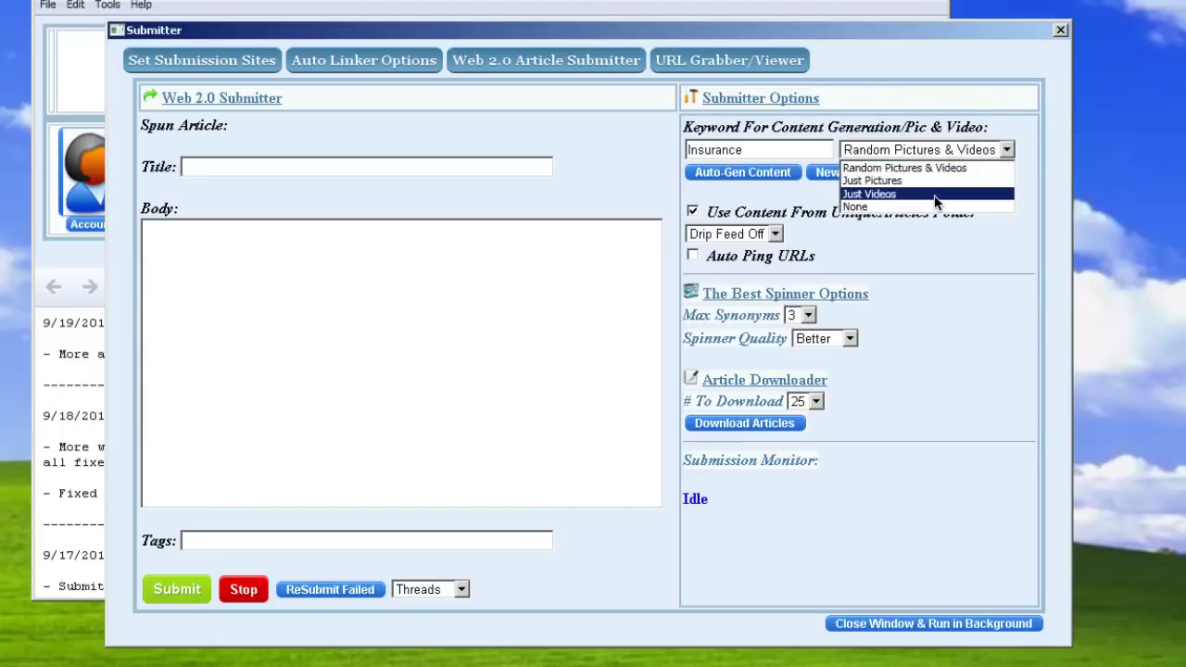
{"action": "left_click", "coordinate": [961, 131]}
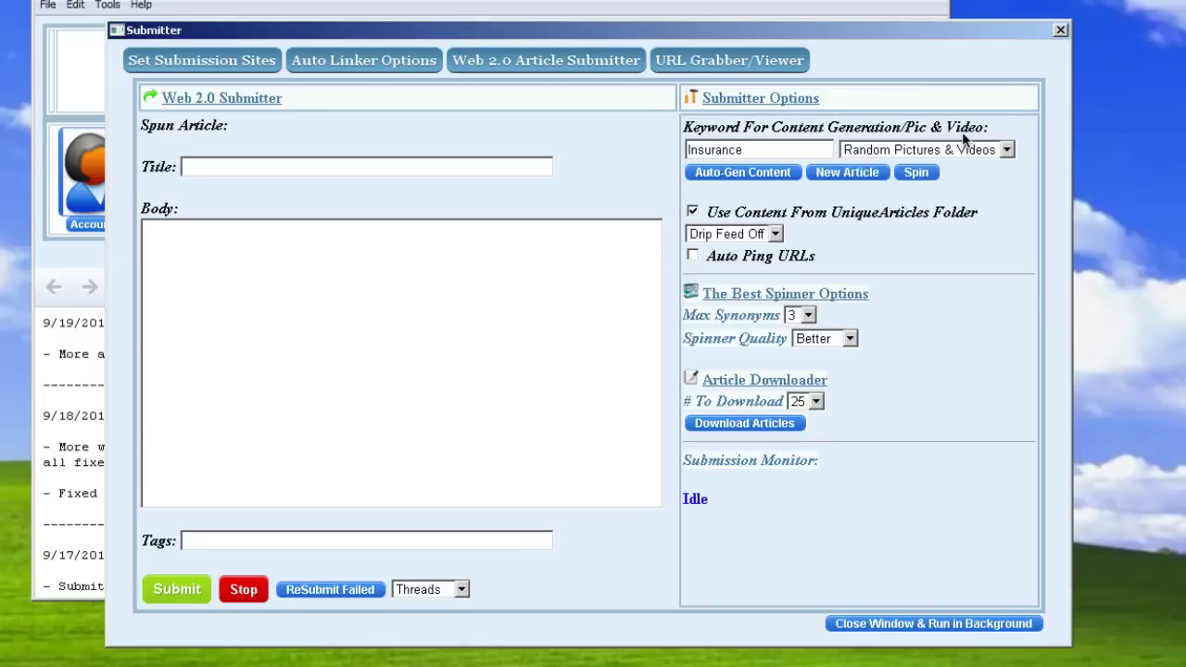
- Auto-generate article content for the keyword Insurance and look through the generated body
{"action": "left_click", "coordinate": [697, 154]}
{"action": "left_click_drag", "start_coordinate": [746, 148], "coordinate": [660, 158]}
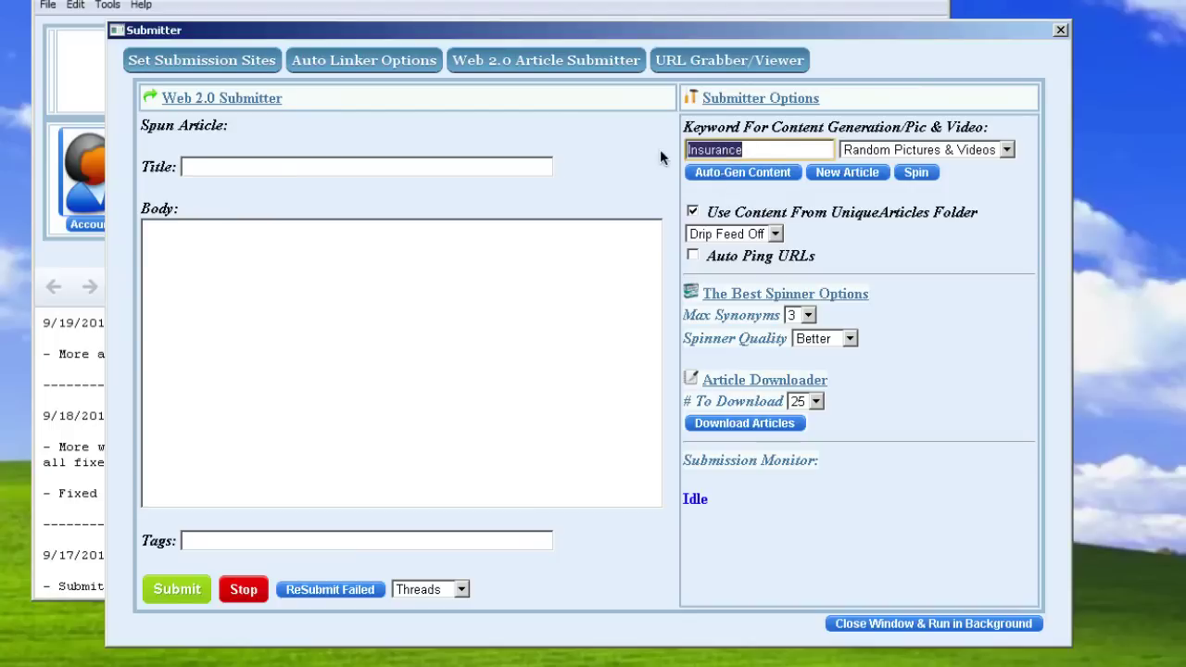
{"action": "left_click", "coordinate": [739, 172]}
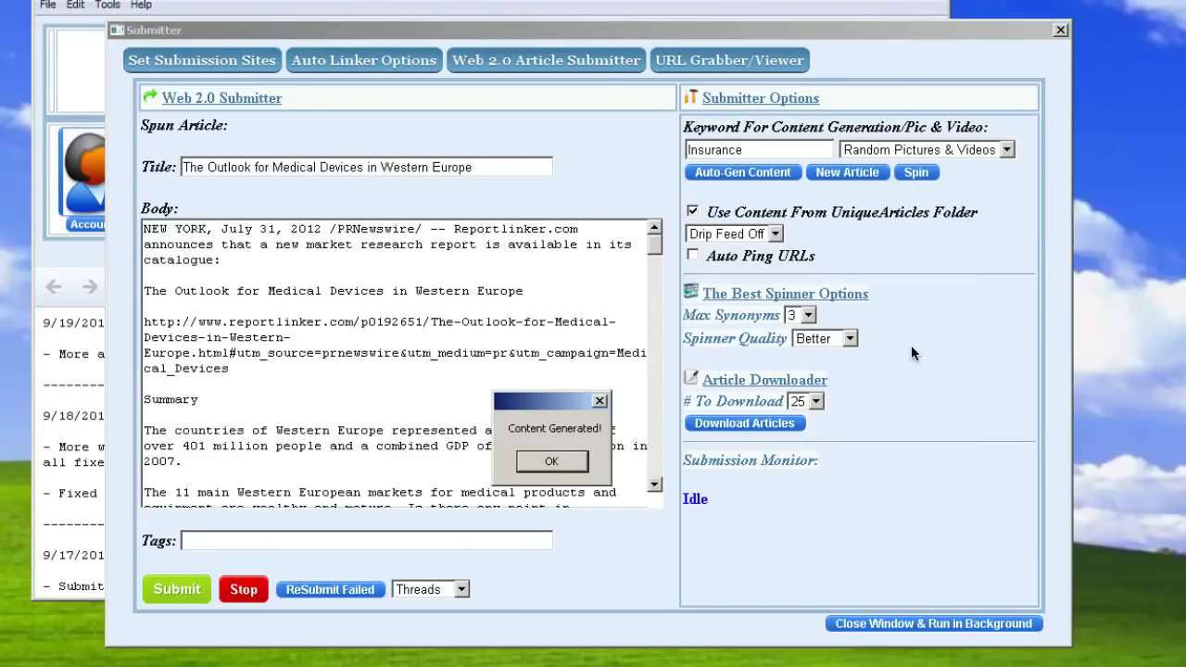
{"action": "left_click", "coordinate": [552, 461]}
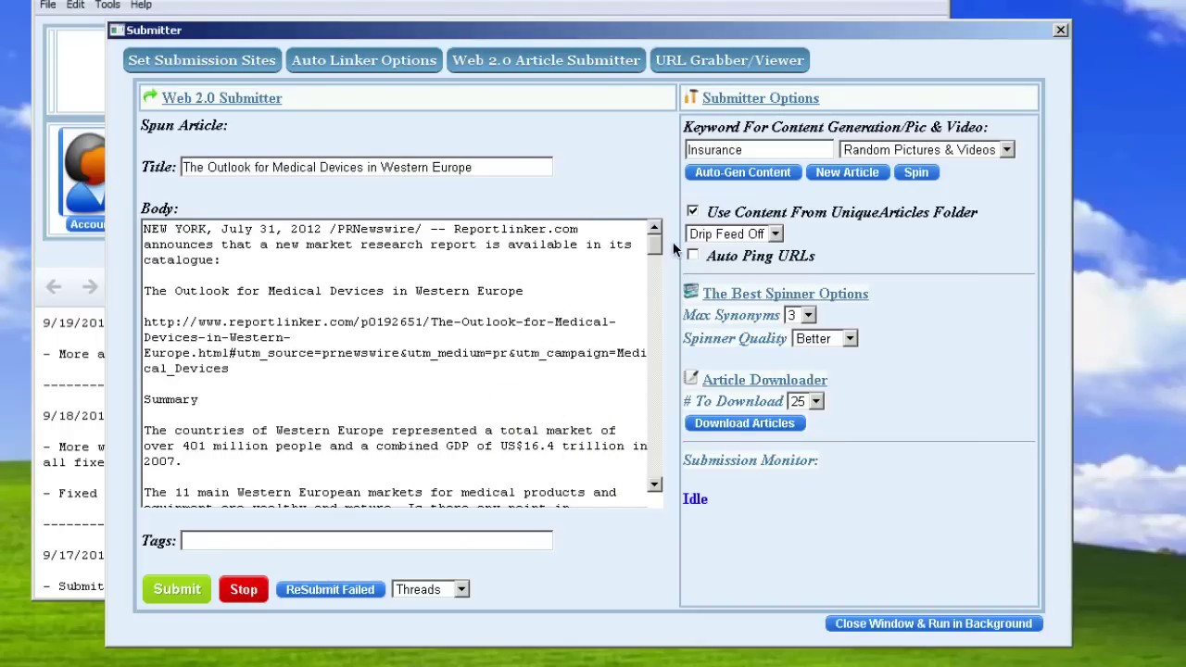
{"action": "scroll", "coordinate": [648, 315], "scroll_direction": "down", "scroll_amount": 5}
{"action": "left_click_drag", "start_coordinate": [645, 327], "coordinate": [644, 218]}
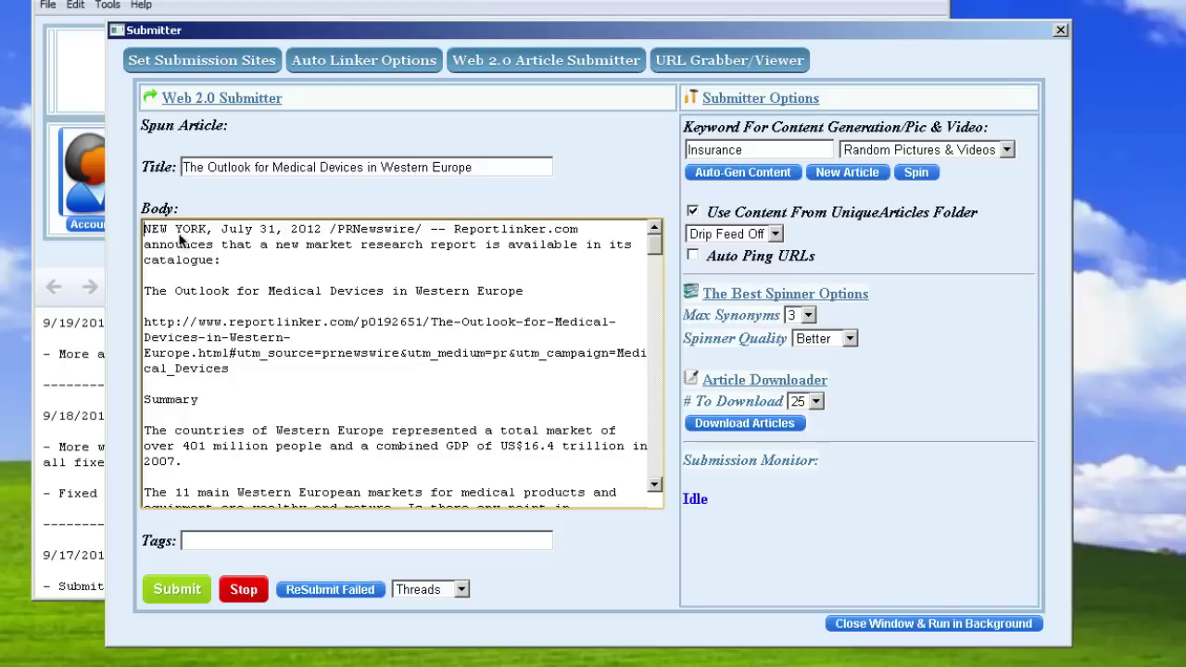
- Replace the article body's opening sentence with "Editoral: The insurance industry is realing growing."
{"action": "left_click_drag", "start_coordinate": [193, 244], "coordinate": [220, 262]}
{"action": "left_click_drag", "start_coordinate": [79, 199], "coordinate": [244, 267]}
{"action": "left_click", "coordinate": [220, 262]}
{"action": "key", "text": "BackSpace"}
{"action": "key", "text": "BackSpace"}
{"action": "key", "text": "BackSpace"}
{"action": "key", "text": "BackSpace"}
{"action": "key", "text": "BackSpace"}
{"action": "key", "text": "BackSpace"}
{"action": "key", "text": "BackSpace"}
{"action": "key", "text": "BackSpace"}
{"action": "key", "text": "BackSpace"}
{"action": "key", "text": "BackSpace"}
{"action": "key", "text": "BackSpace"}
{"action": "key", "text": "BackSpace"}
{"action": "key", "text": "BackSpace"}
{"action": "key", "text": "BackSpace"}
{"action": "key", "text": "BackSpace"}
{"action": "key", "text": "BackSpace"}
{"action": "key", "text": "BackSpace"}
{"action": "key", "text": "BackSpace"}
{"action": "key", "text": "BackSpace"}
{"action": "key", "text": "BackSpace"}
{"action": "key", "text": "BackSpace"}
{"action": "key", "text": "BackSpace"}
{"action": "key", "text": "BackSpace"}
{"action": "key", "text": "BackSpace"}
{"action": "key", "text": "BackSpace"}
{"action": "key", "text": "BackSpace"}
{"action": "key", "text": "BackSpace"}
{"action": "key", "text": "BackSpace"}
{"action": "key", "text": "BackSpace"}
{"action": "key", "text": "BackSpace"}
{"action": "key", "text": "BackSpace"}
{"action": "key", "text": "BackSpace"}
{"action": "key", "text": "BackSpace"}
{"action": "key", "text": "BackSpace"}
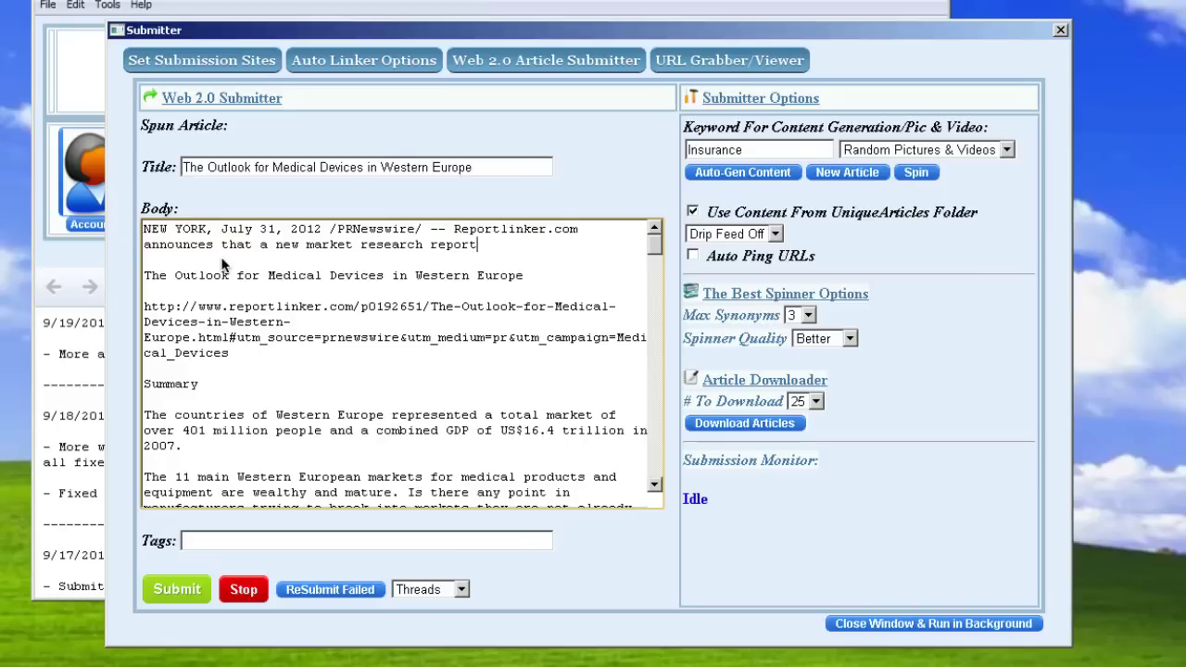
{"action": "left_click_drag", "start_coordinate": [474, 246], "coordinate": [144, 229]}
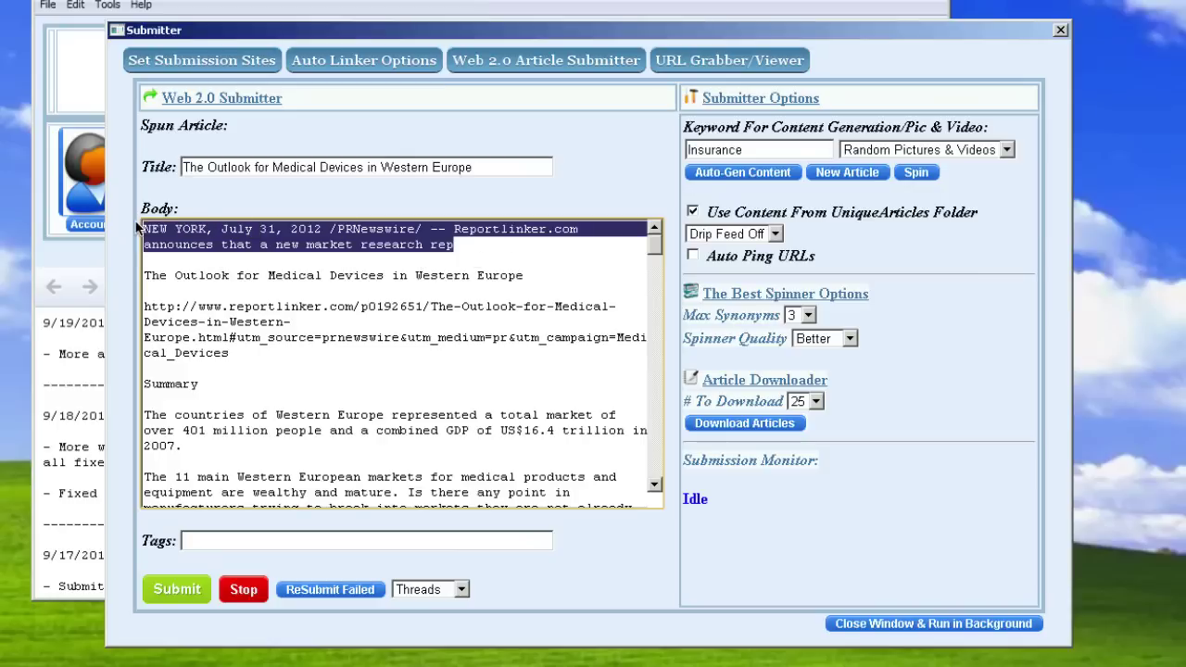
{"action": "key", "text": "BackSpace"}
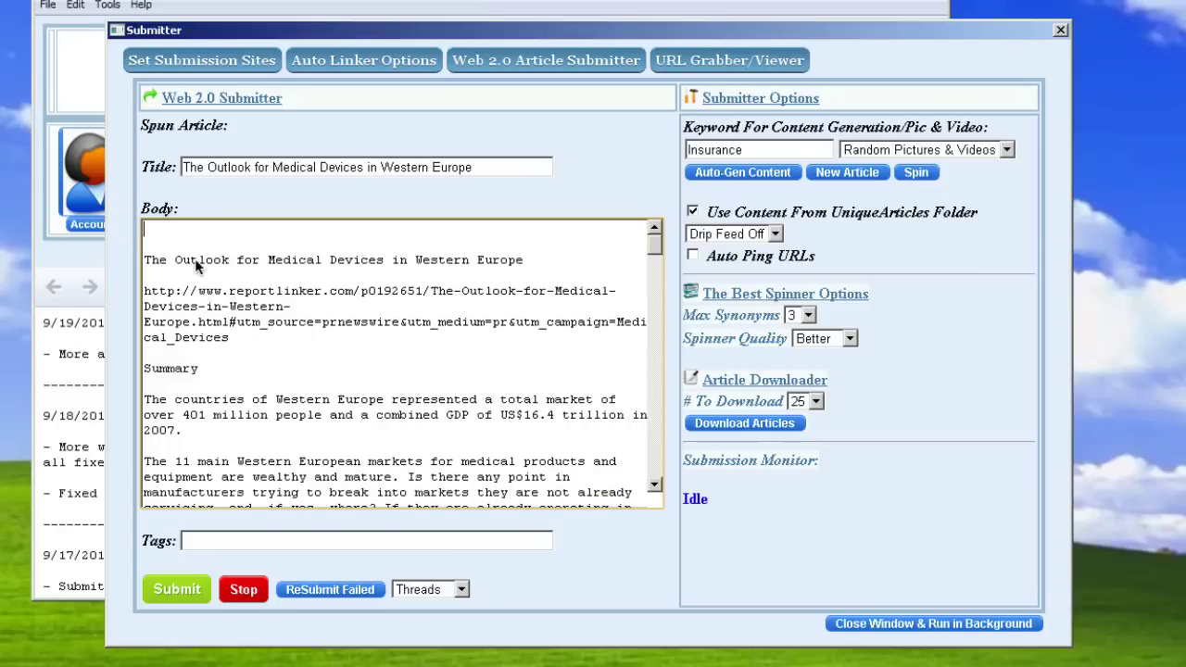
{"action": "type", "text": "Editoral: The insurance indust"}
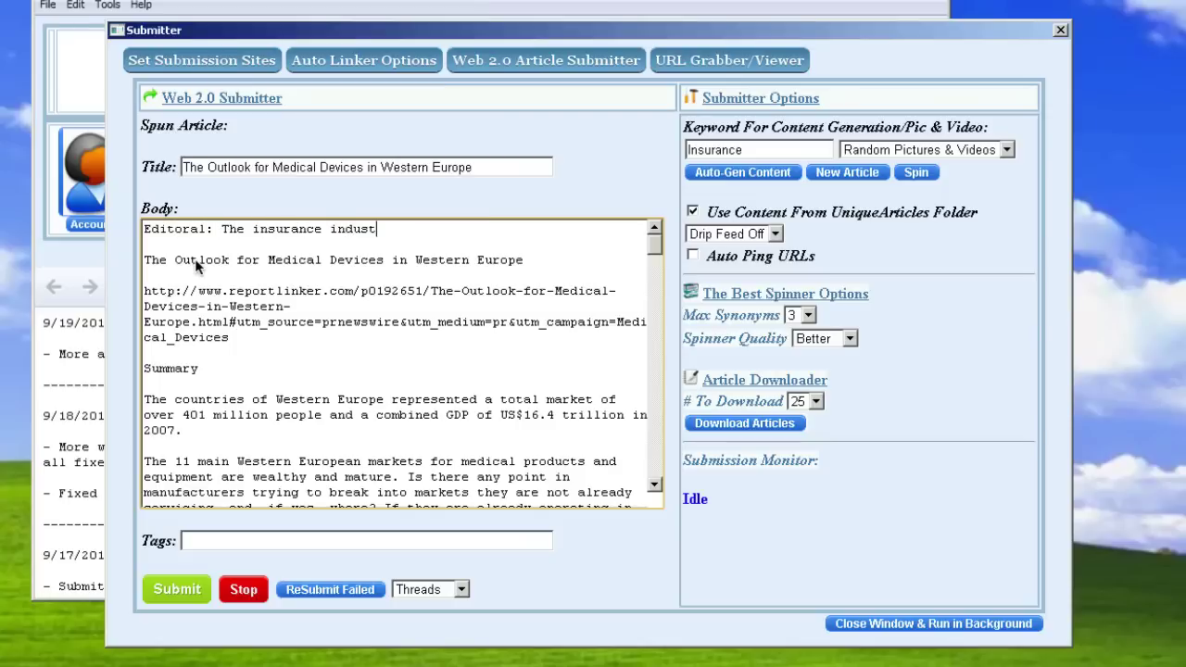
{"action": "type", "text": "ry is realing growing."}
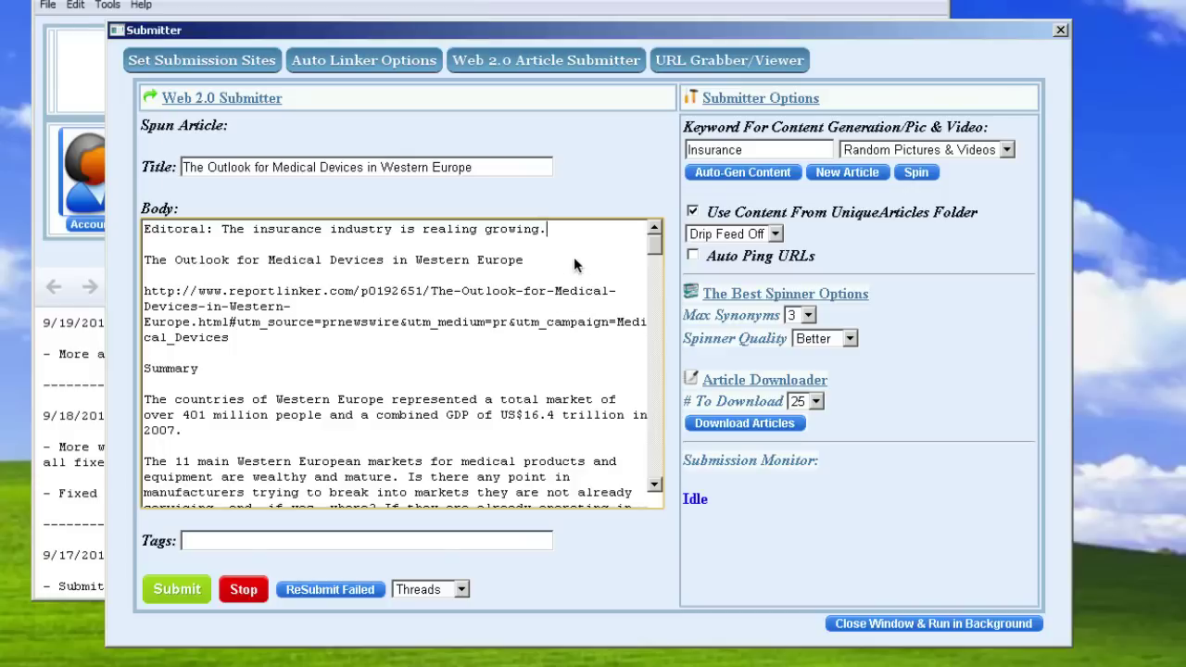
- Import a new article for the keyword Insurance into the title and body
{"action": "mouse_move", "coordinate": [654, 243]}
{"action": "left_mouse_down"}
{"action": "mouse_move", "coordinate": [654, 282]}
{"action": "mouse_move", "coordinate": [654, 233]}
{"action": "left_mouse_up"}
{"action": "left_click", "coordinate": [843, 175]}
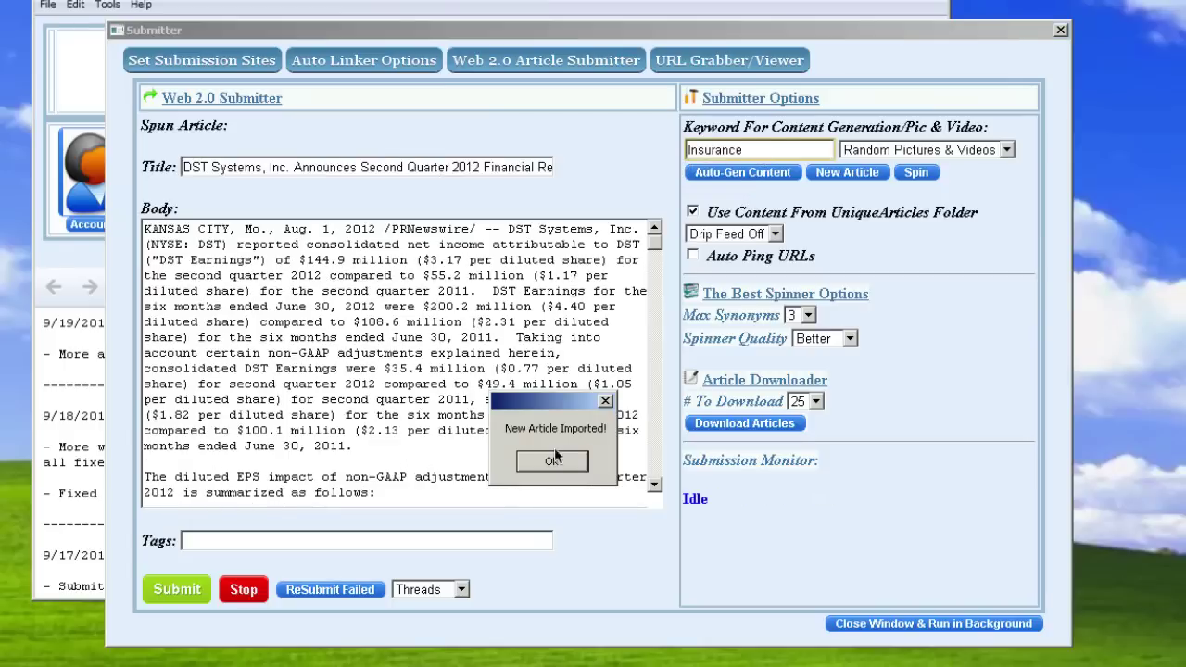
{"action": "left_click", "coordinate": [553, 460]}
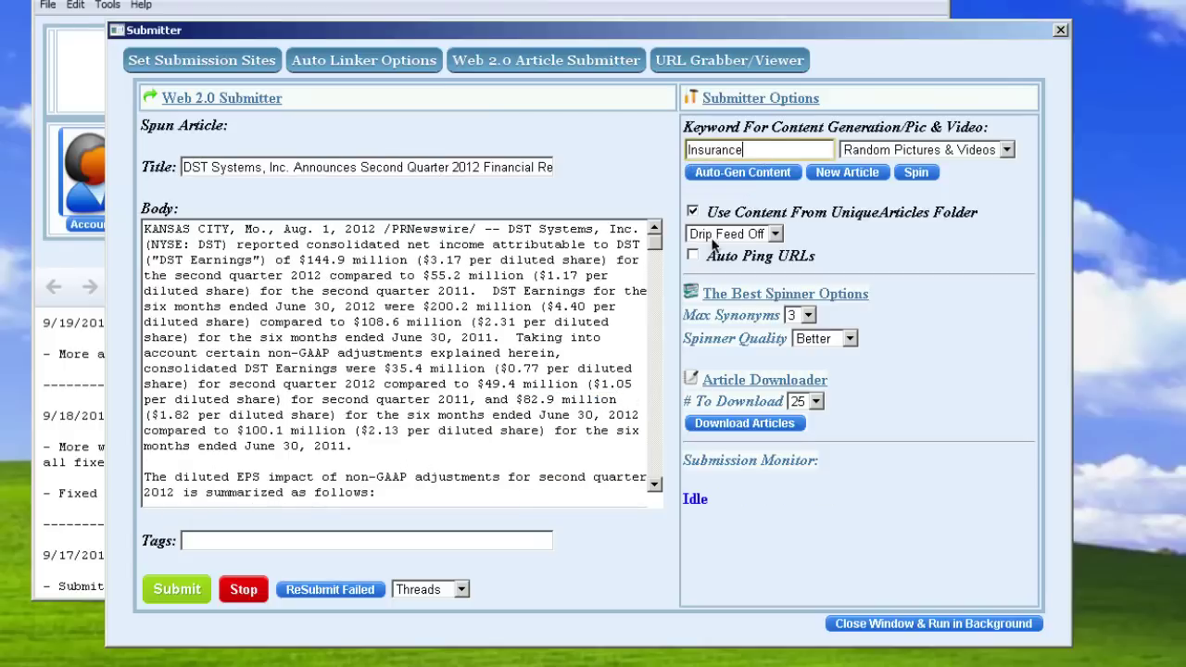
{"action": "double_click", "coordinate": [701, 151]}
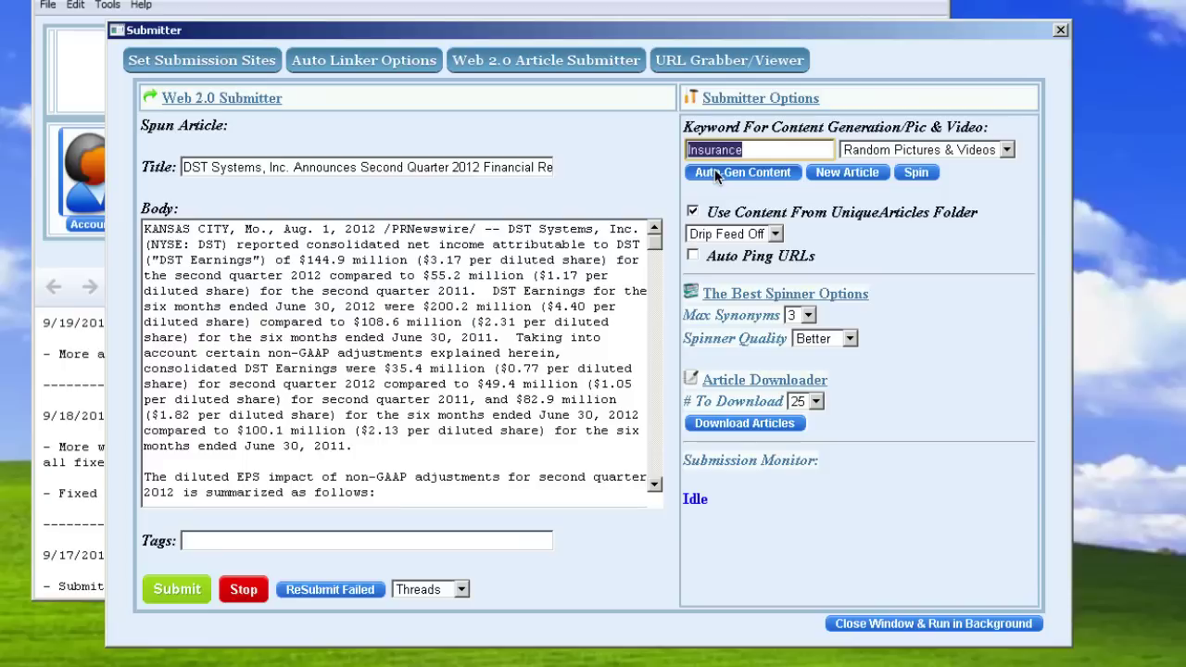
{"action": "left_click", "coordinate": [627, 178]}
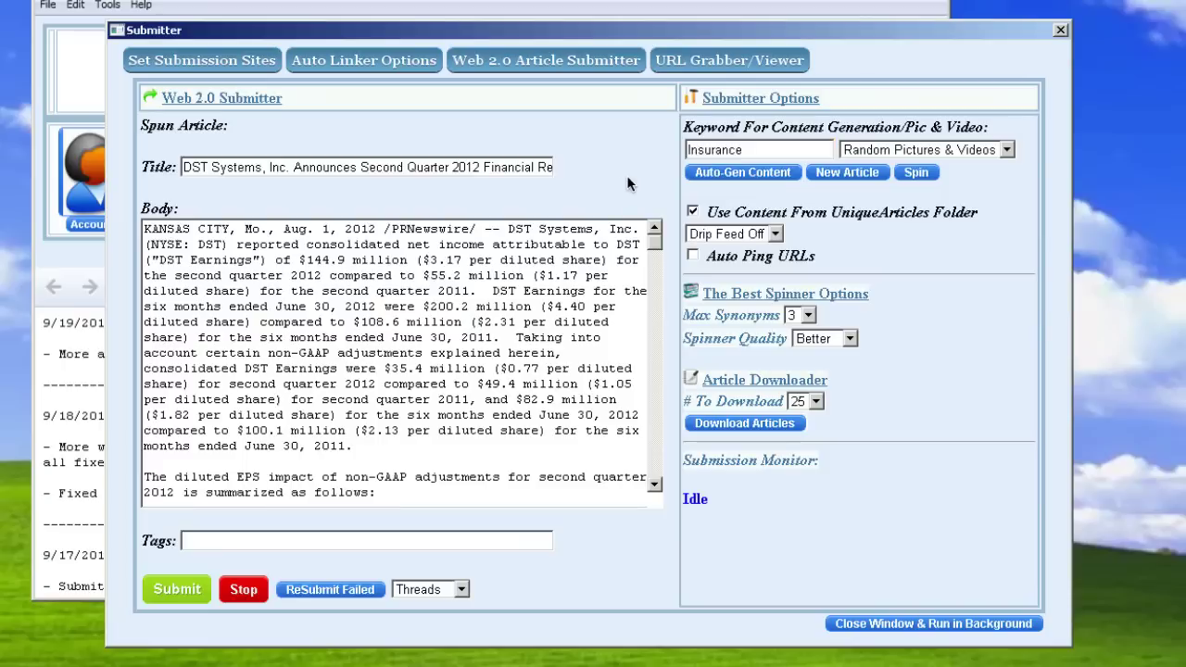
{"action": "left_click", "coordinate": [737, 169]}
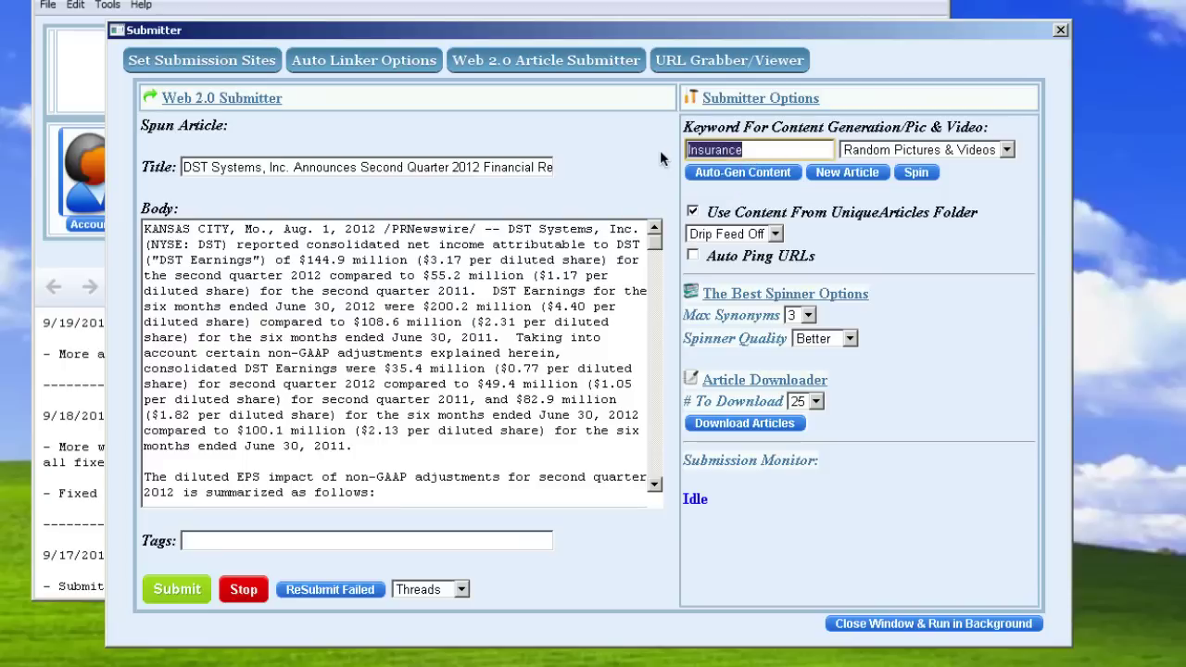
{"action": "left_click", "coordinate": [759, 153]}
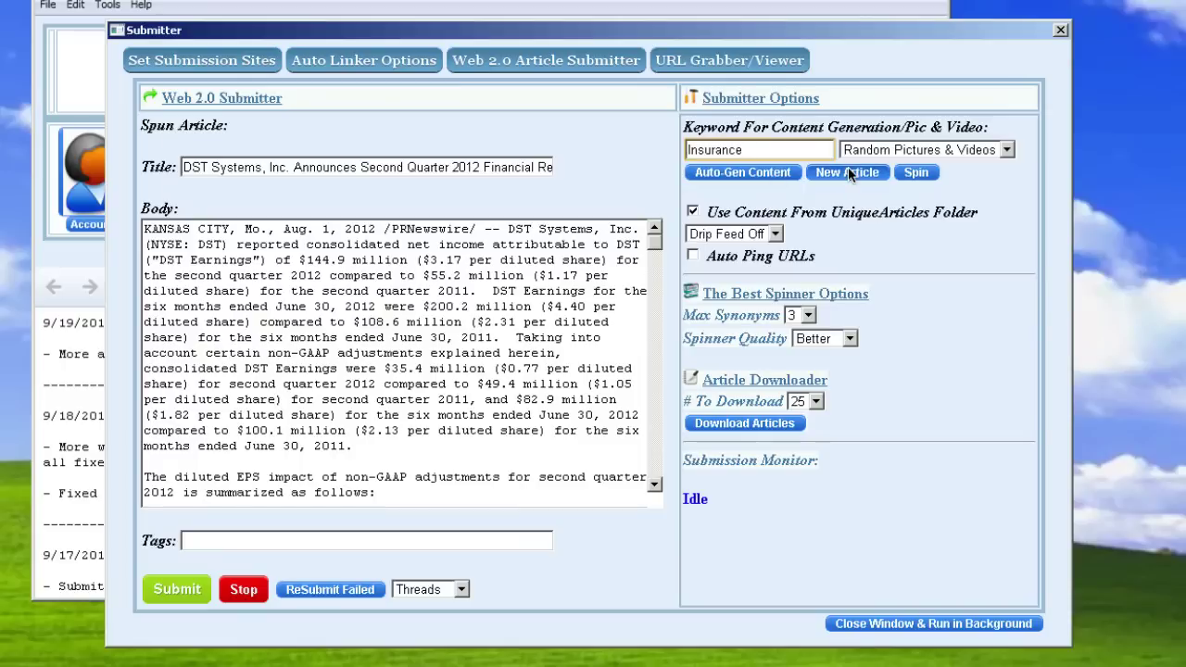
{"action": "left_click", "coordinate": [732, 176]}
- Enable automatic pinging of the submitted URLs
{"action": "left_click", "coordinate": [693, 257]}
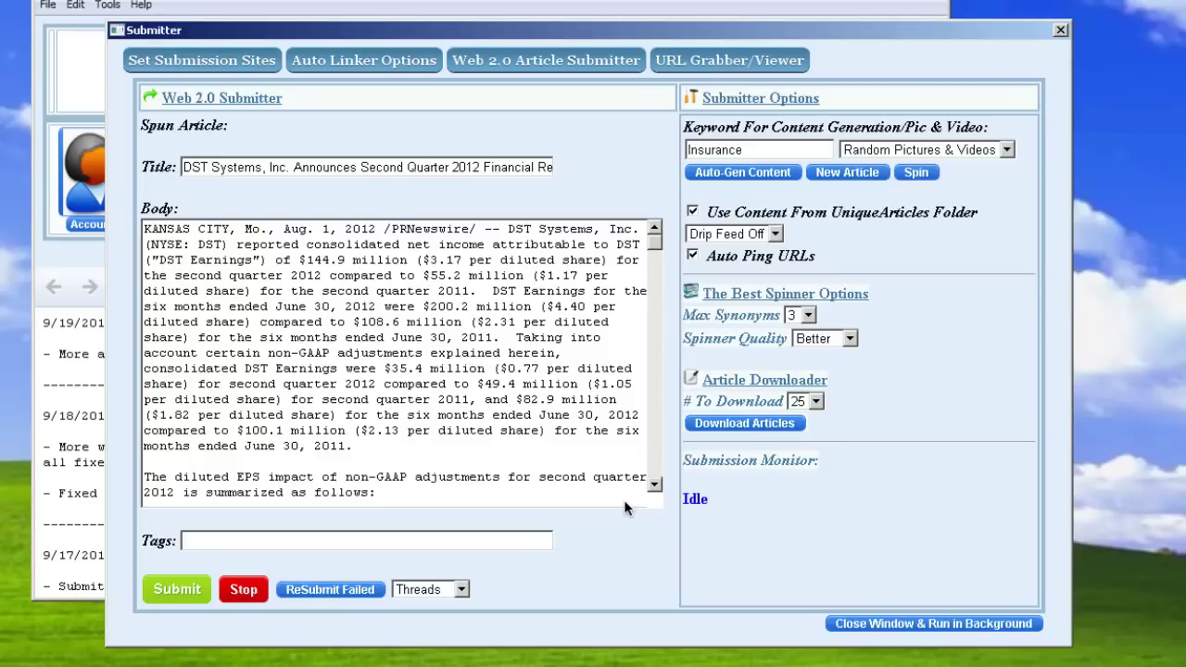
- Turn on drip feeding for the submissions and set its number of days to 5
{"action": "left_click", "coordinate": [772, 233]}
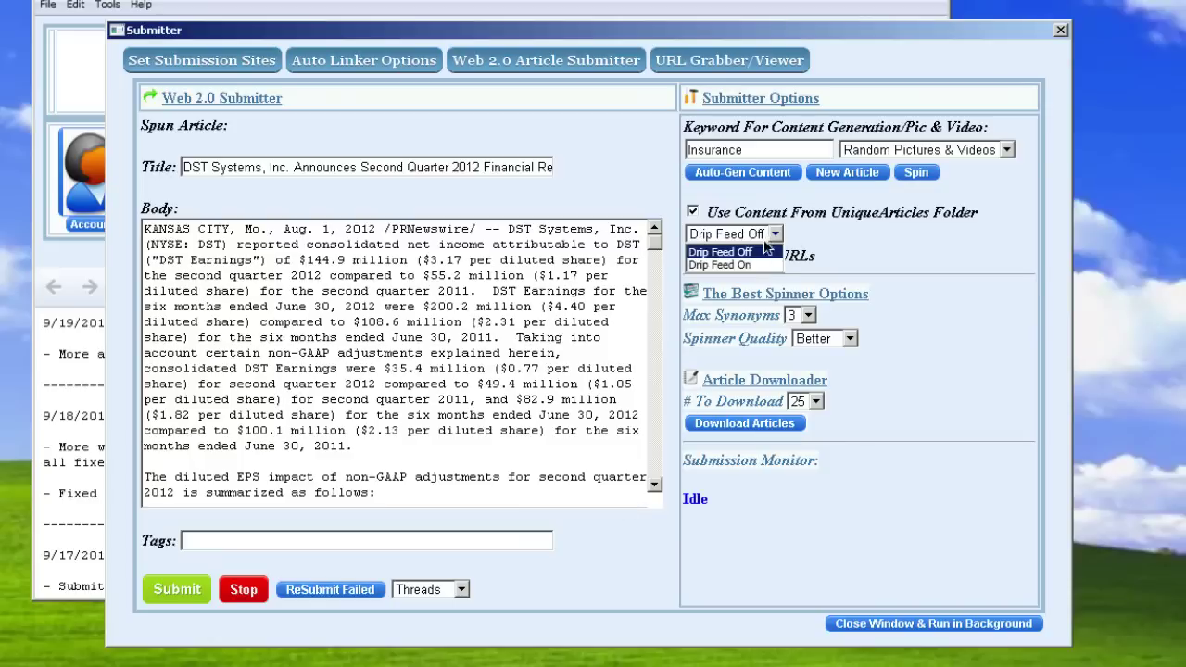
{"action": "left_click", "coordinate": [723, 265]}
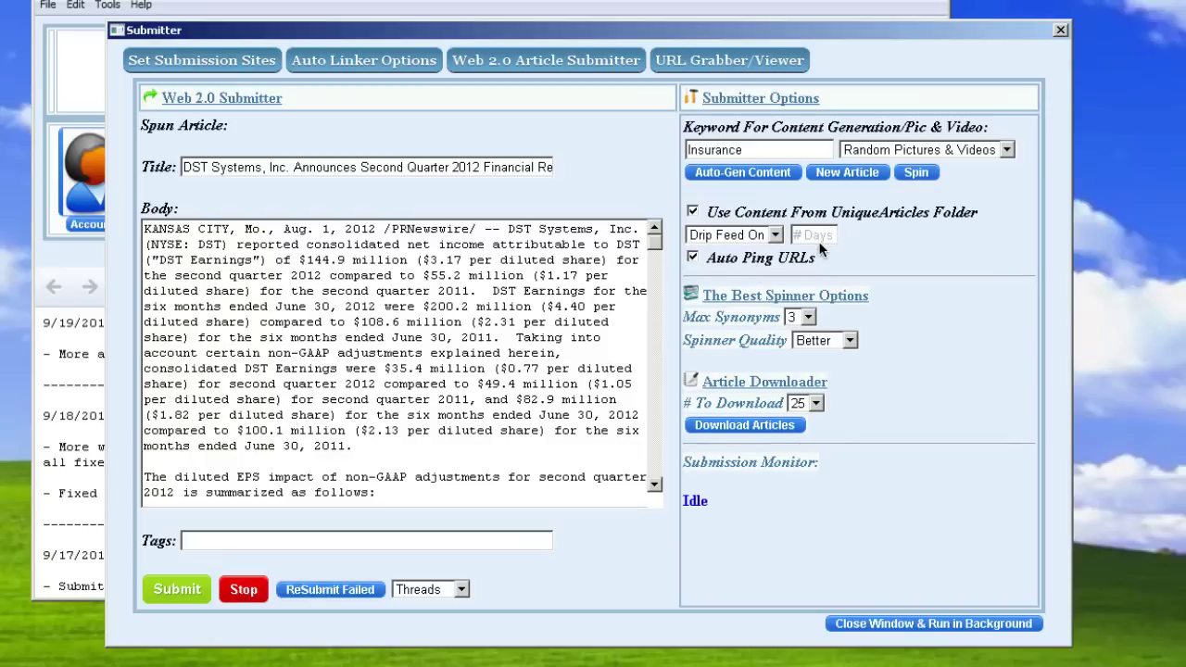
{"action": "left_click", "coordinate": [817, 237]}
{"action": "type", "text": "10"}
{"action": "left_click", "coordinate": [810, 237]}
{"action": "key", "text": "BackSpace"}
{"action": "key", "text": "BackSpace"}
{"action": "type", "text": "5"}
- Switch drip feeding of the submissions back off
{"action": "left_click_drag", "start_coordinate": [839, 212], "coordinate": [974, 249]}
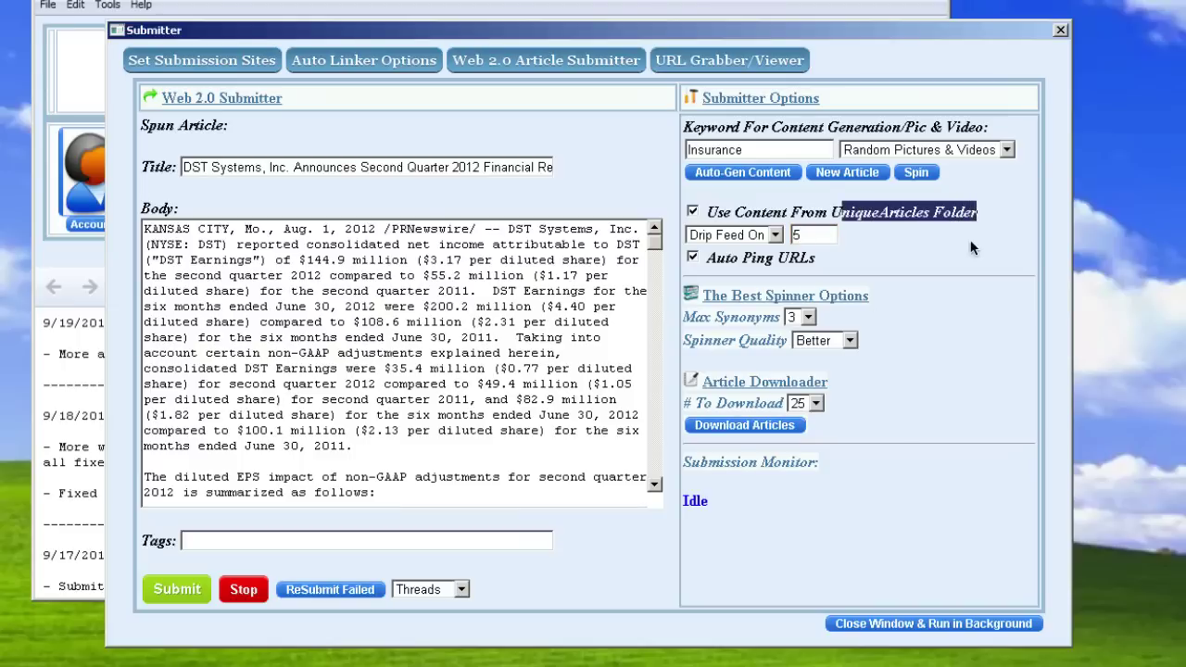
{"action": "left_click", "coordinate": [974, 248]}
{"action": "left_click", "coordinate": [774, 235]}
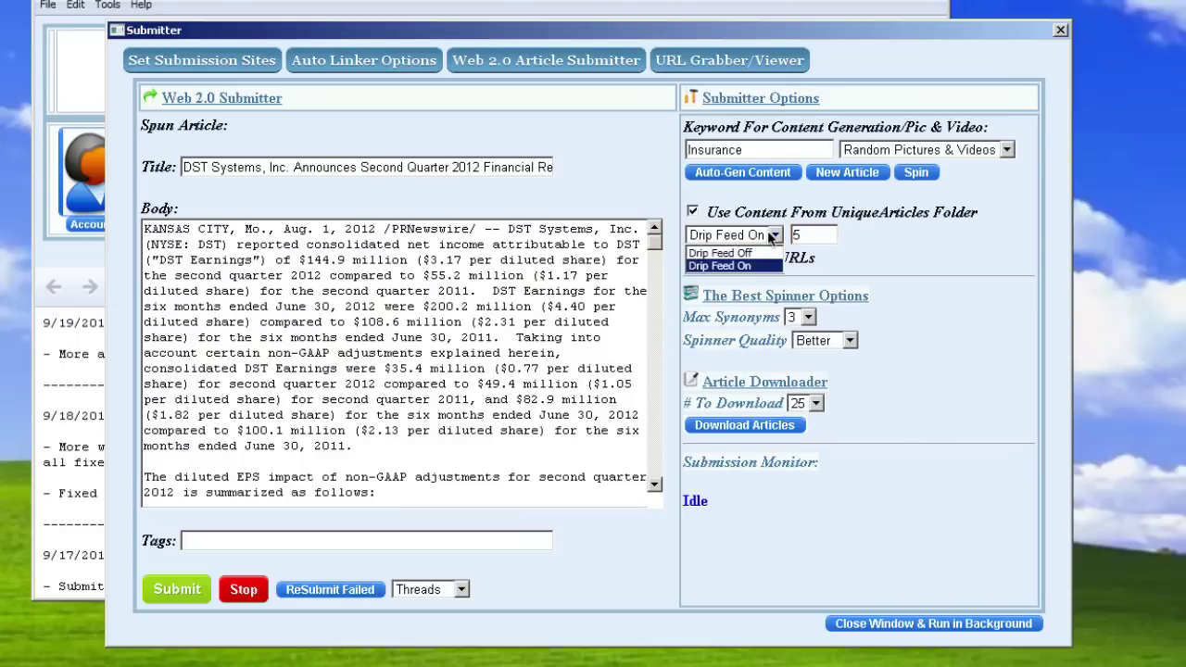
{"action": "left_click", "coordinate": [754, 249]}
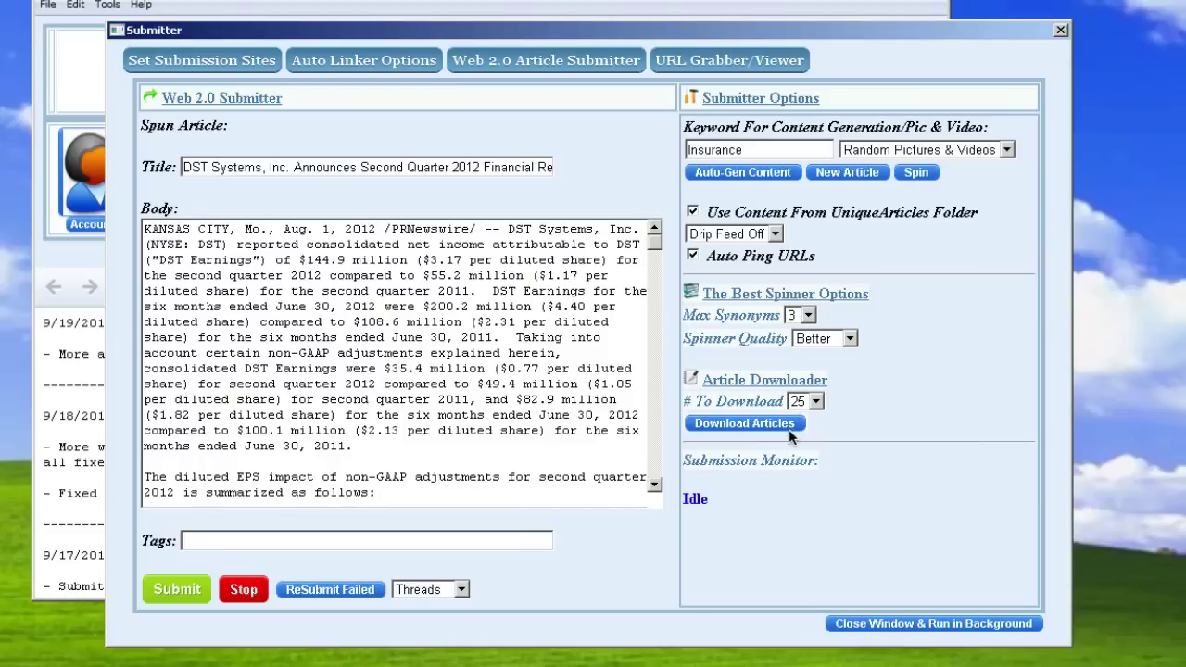
{"action": "left_click_drag", "start_coordinate": [752, 150], "coordinate": [688, 158]}
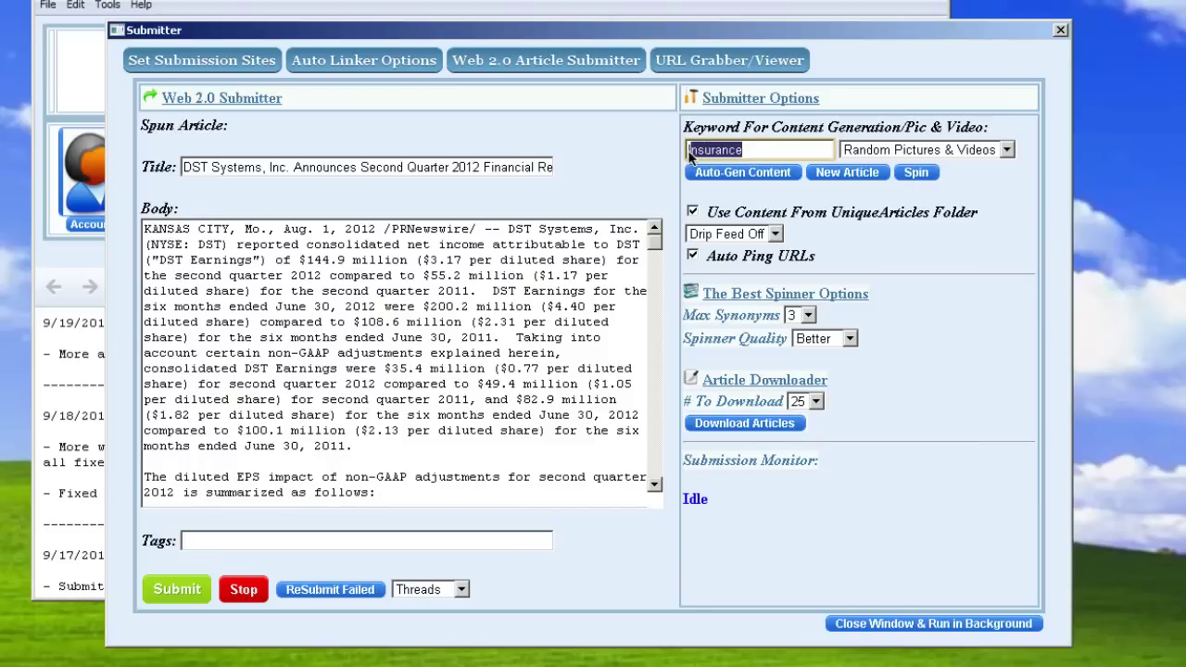
{"action": "left_click", "coordinate": [690, 153]}
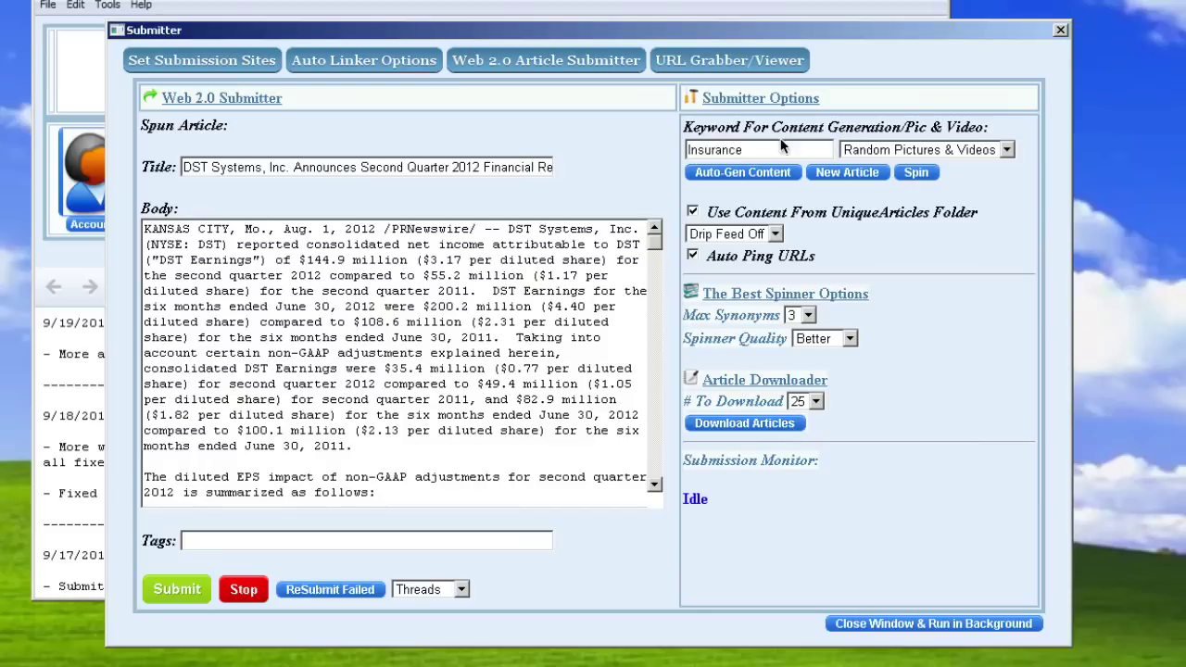
{"action": "left_click", "coordinate": [815, 402]}
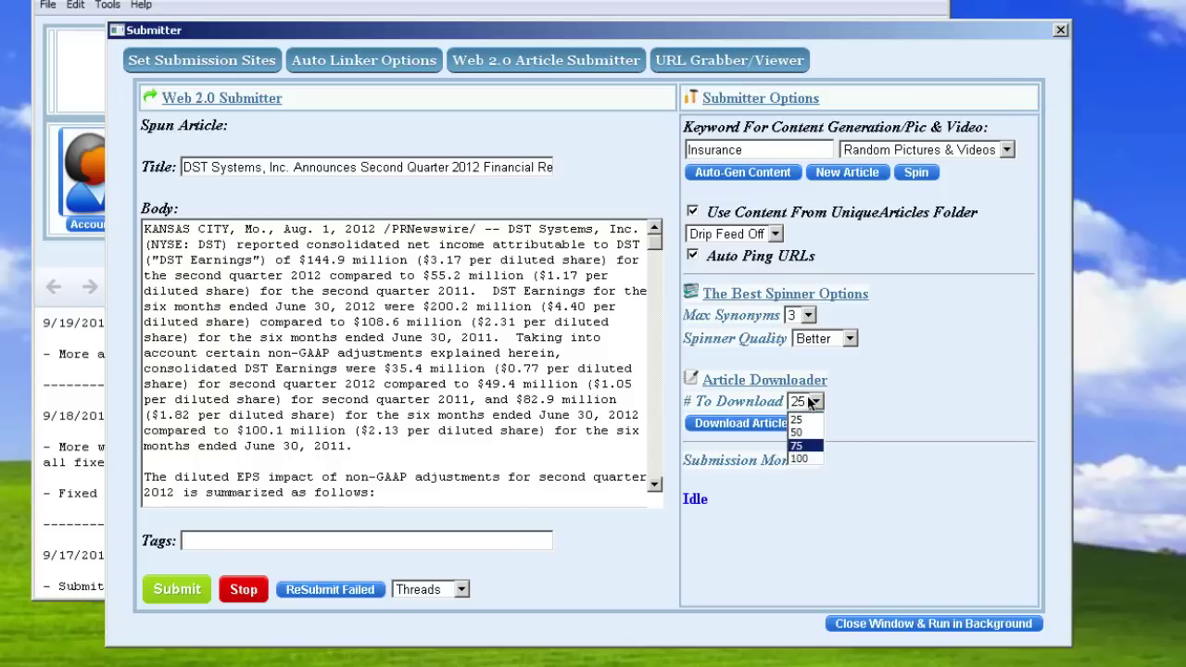
{"action": "double_click", "coordinate": [812, 402]}
{"action": "left_click", "coordinate": [817, 401]}
{"action": "left_click", "coordinate": [817, 401]}
{"action": "left_click", "coordinate": [864, 378]}
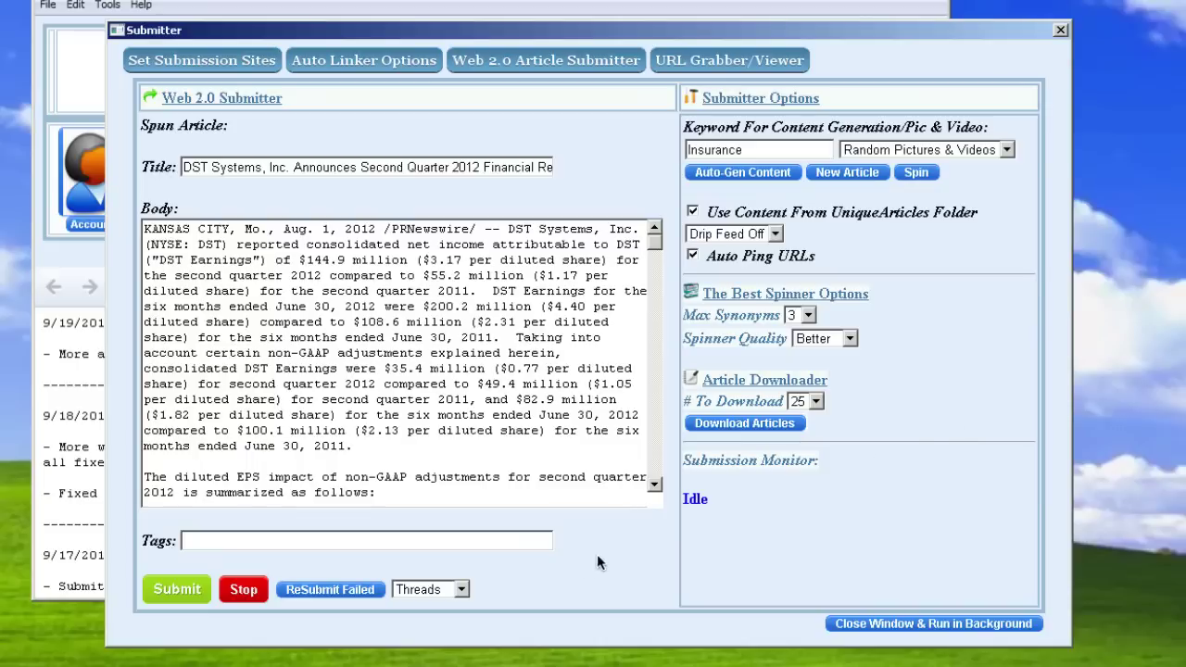
{"action": "left_click", "coordinate": [460, 591]}
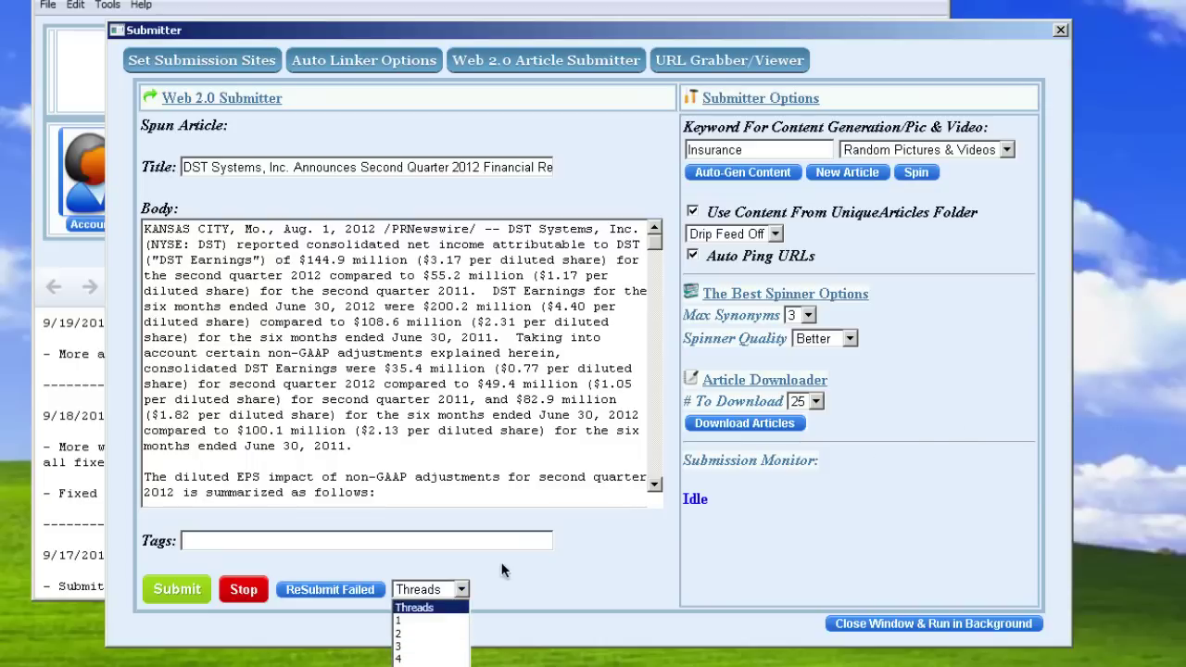
{"action": "left_click", "coordinate": [482, 581]}
{"action": "left_click", "coordinate": [454, 591]}
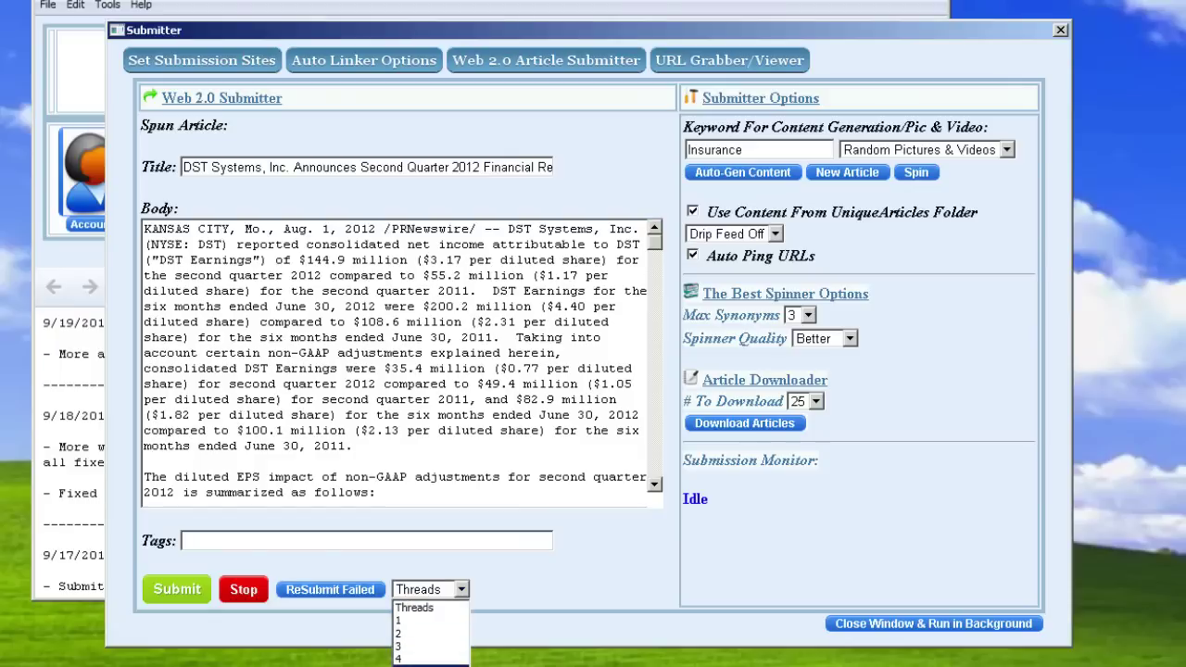
{"action": "left_click", "coordinate": [483, 589]}
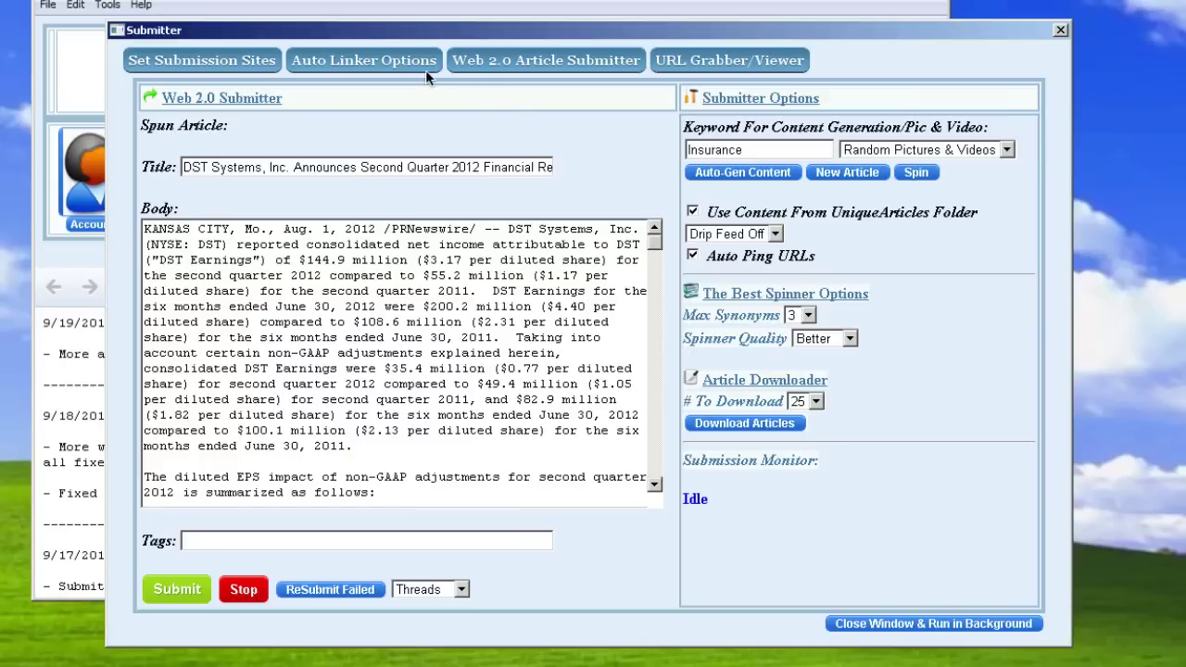
- View the submission site settings and return to the Web 2.0 article submitter
{"action": "left_click", "coordinate": [211, 63]}
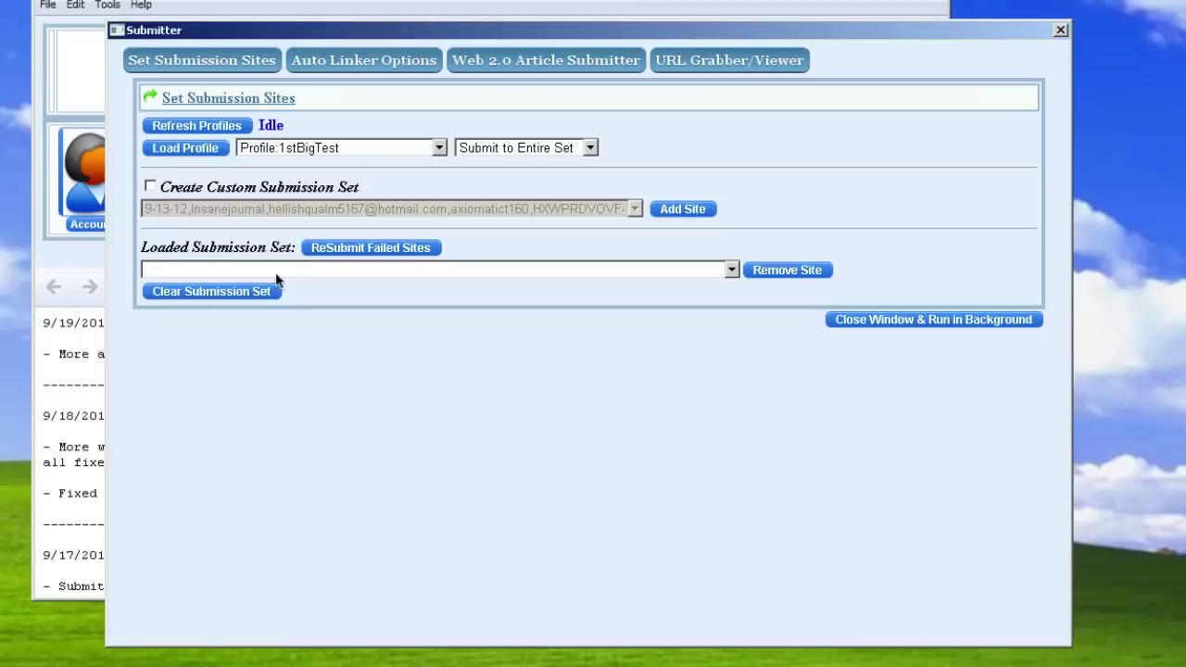
{"action": "left_click", "coordinate": [508, 57]}
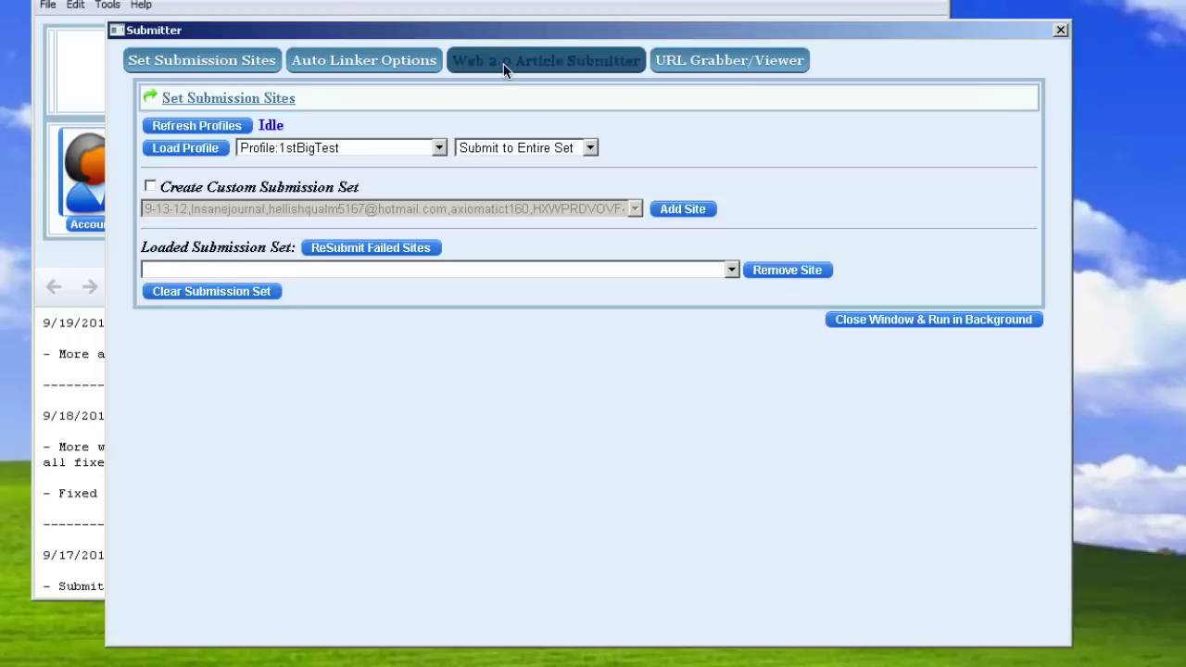